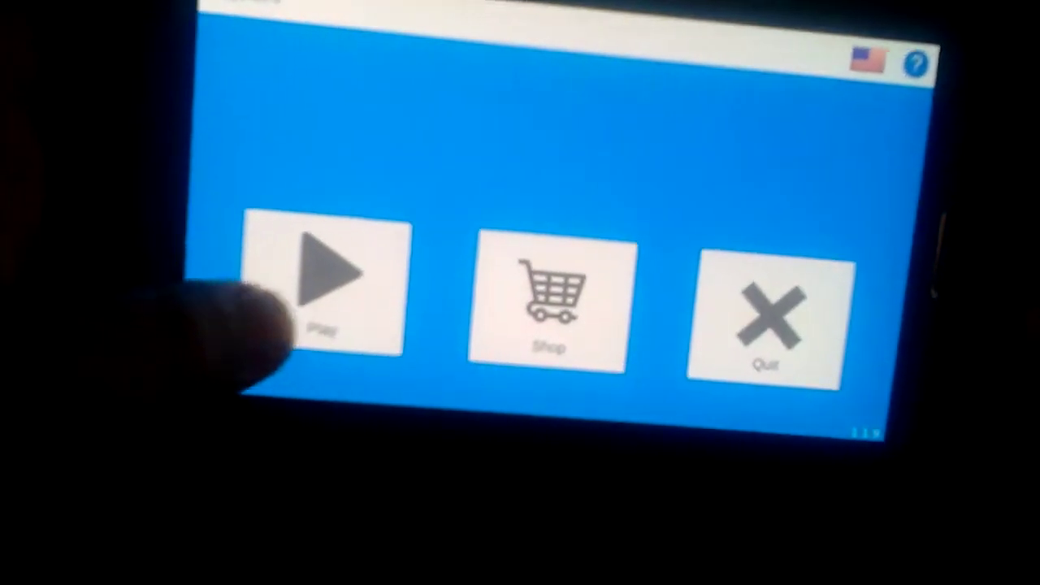
Start the game from the main menu and load the multiplayer server browser.
left_click(297, 268)
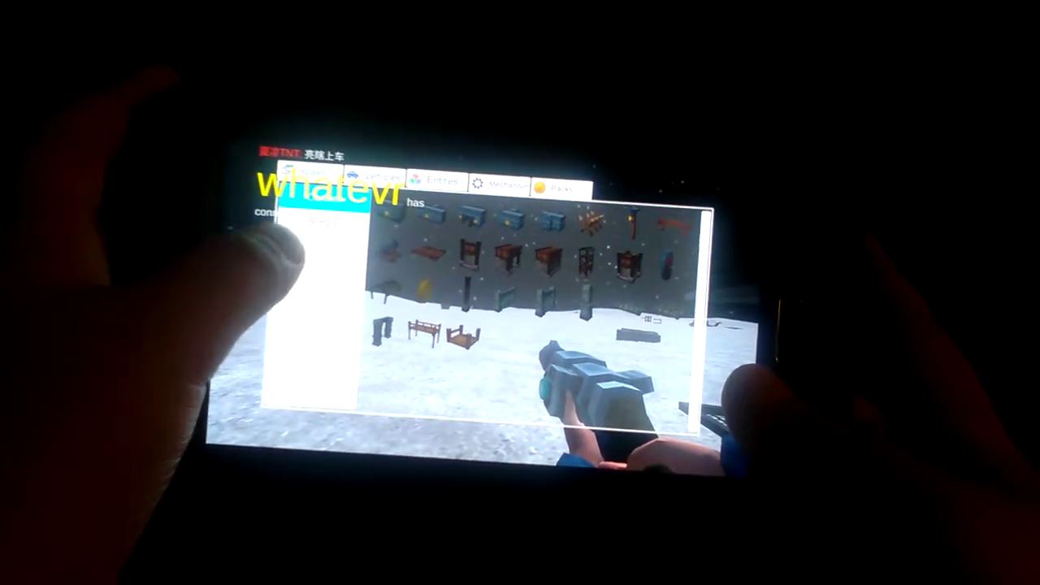
Show the vehicles category in the inventory after joining the snowy server.
left_click(393, 167)
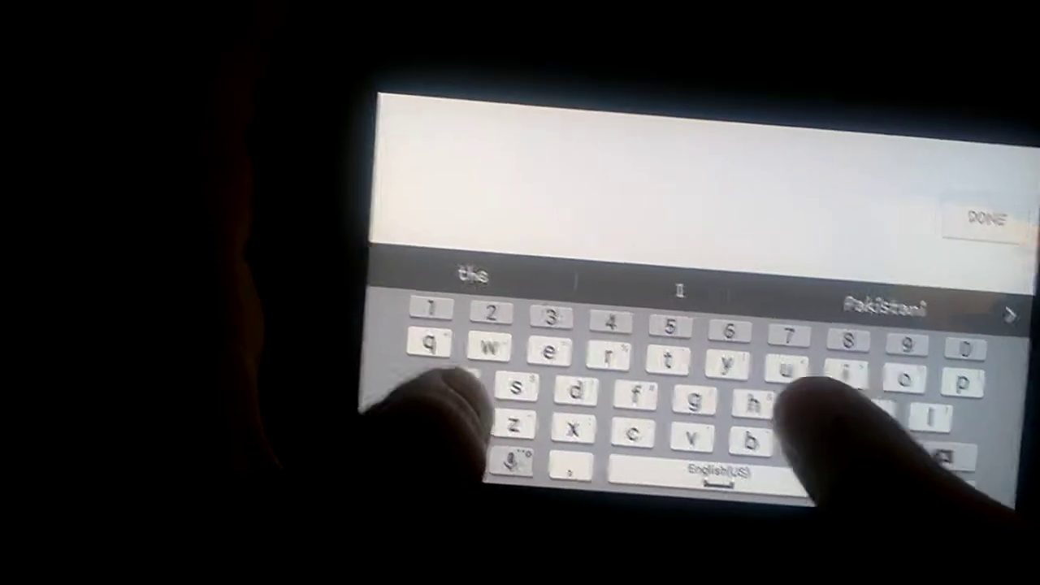
type("b")
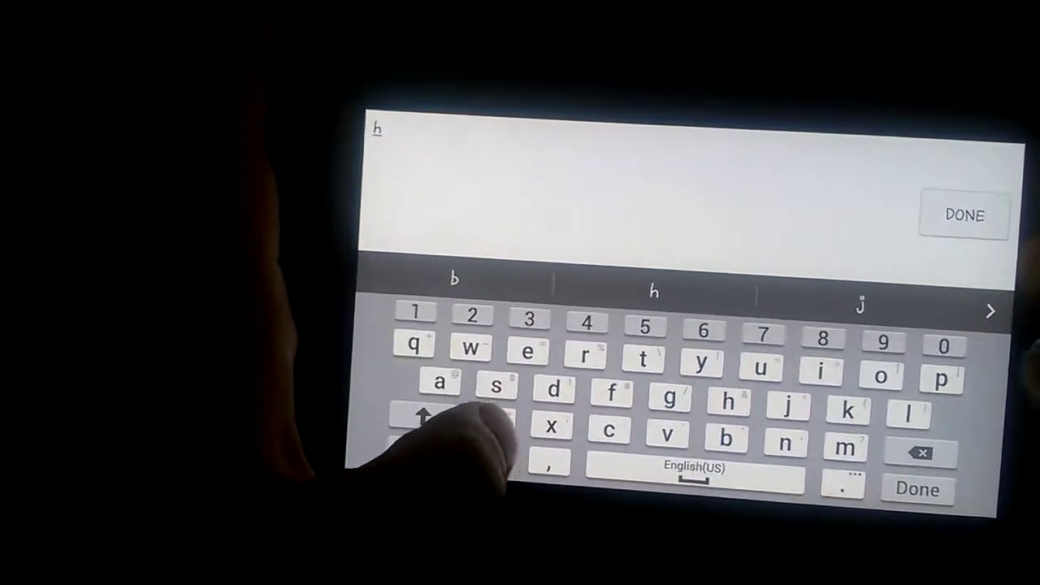
type("ell")
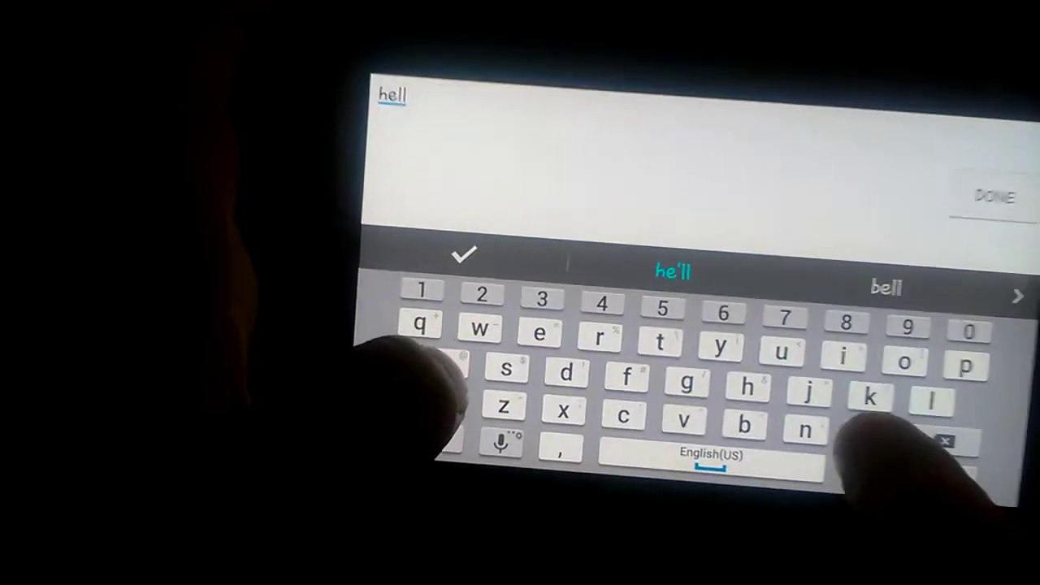
type("o")
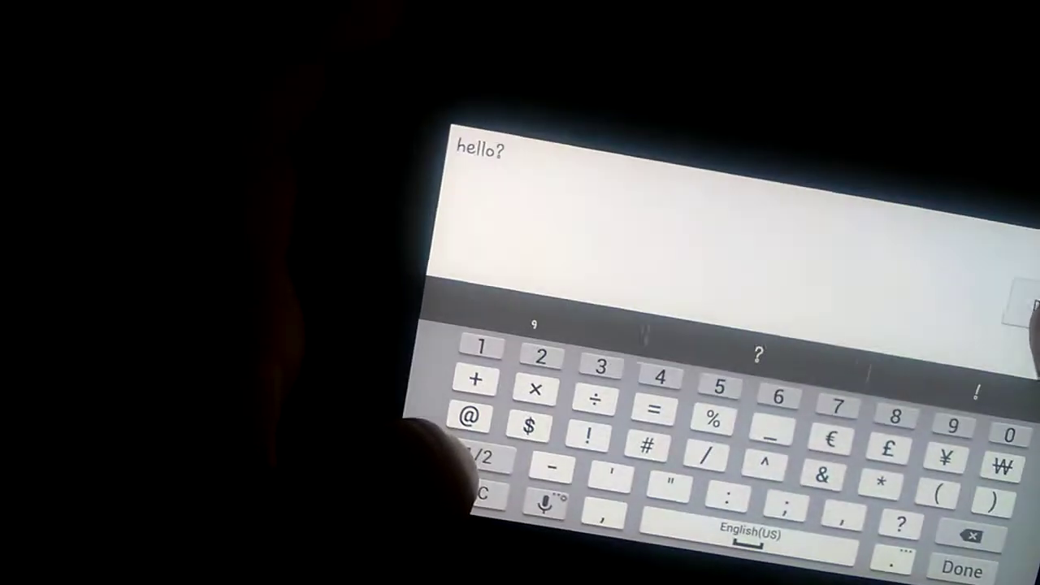
Send the typed 'hello?' message to the multiplayer chat.
left_click(956, 561)
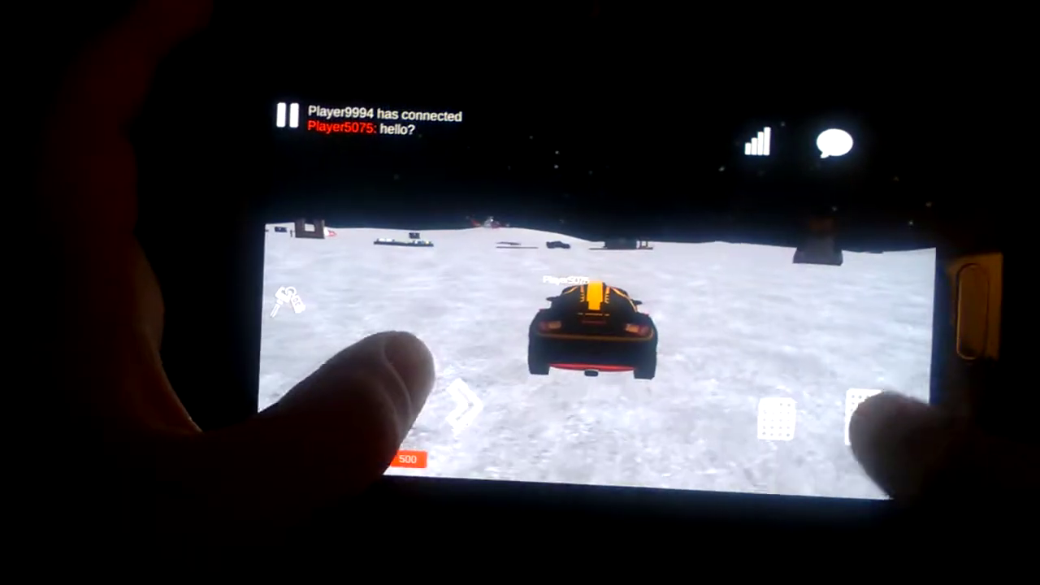